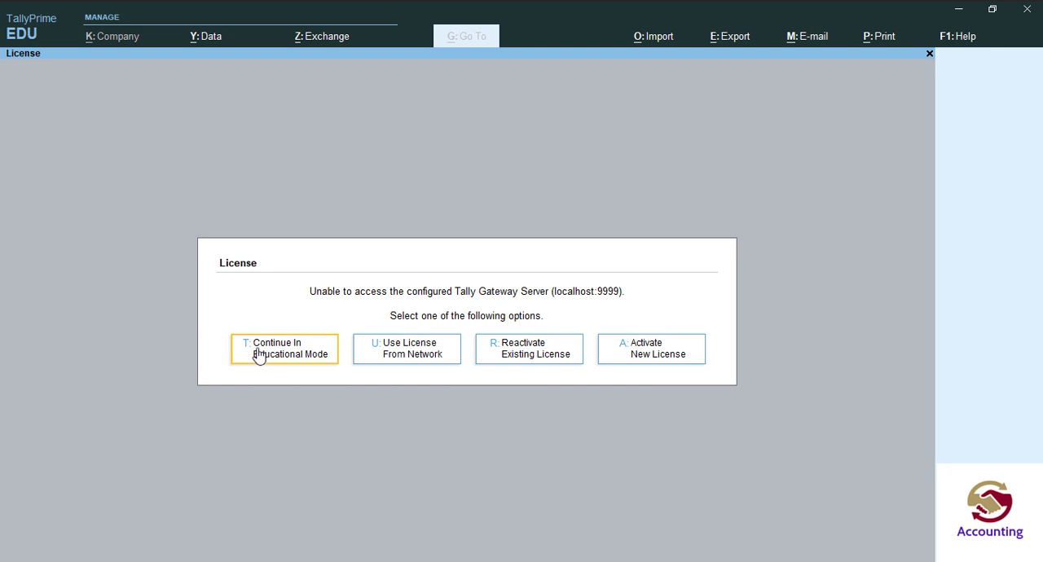
Continue in Educational Mode and open the form for creating a new company.
left_click(275, 350)
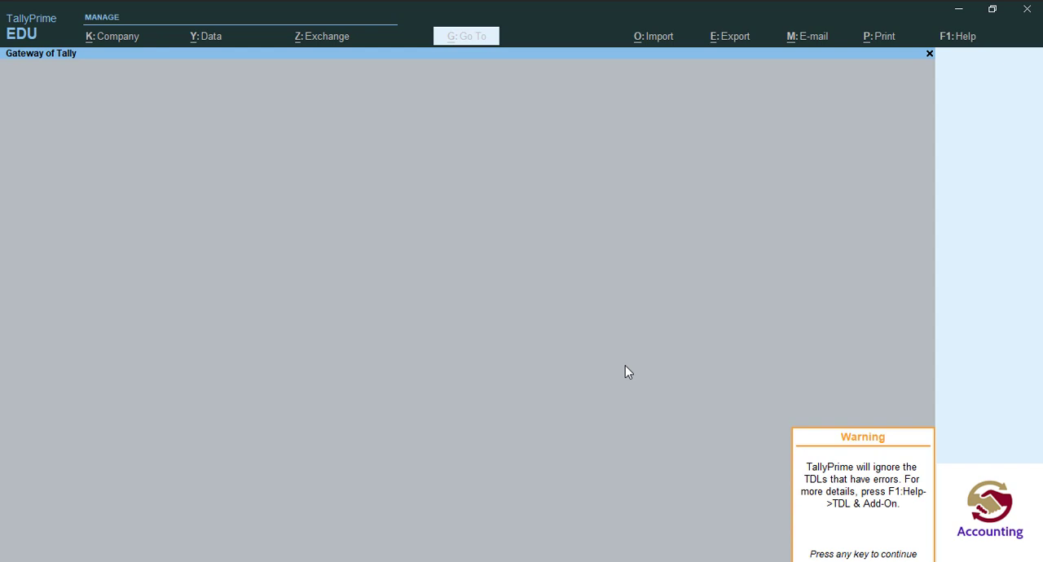
key("Return")
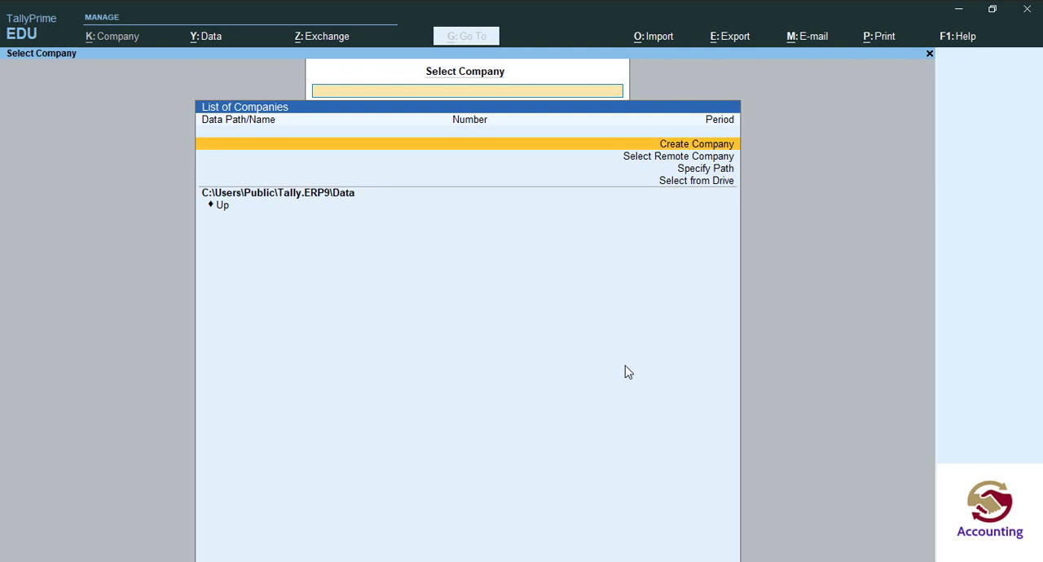
key("Down")
key("Down")
key("Down")
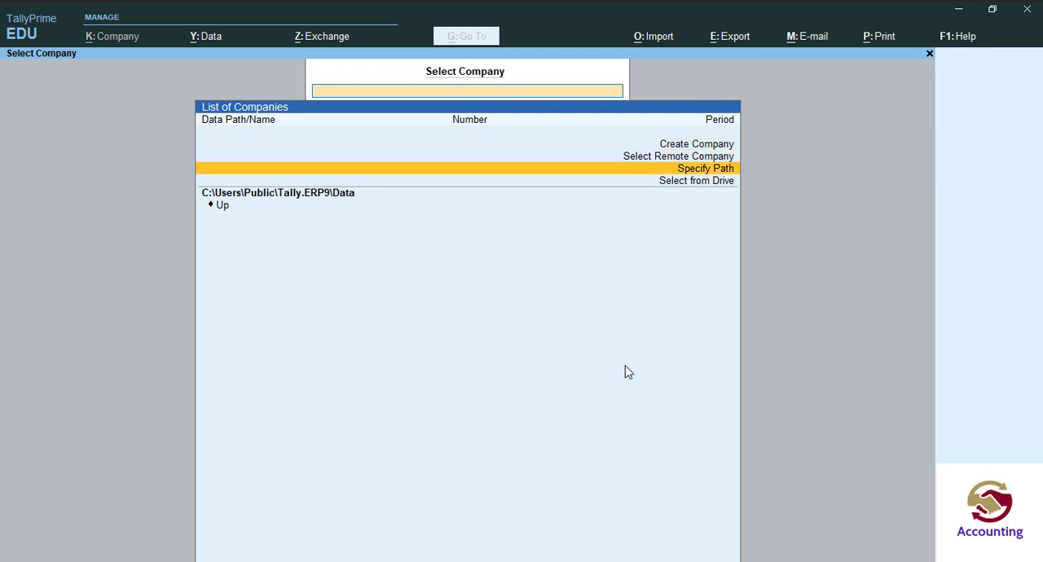
key("Up")
key("Up")
key("Up")
key("Down")
key("Up")
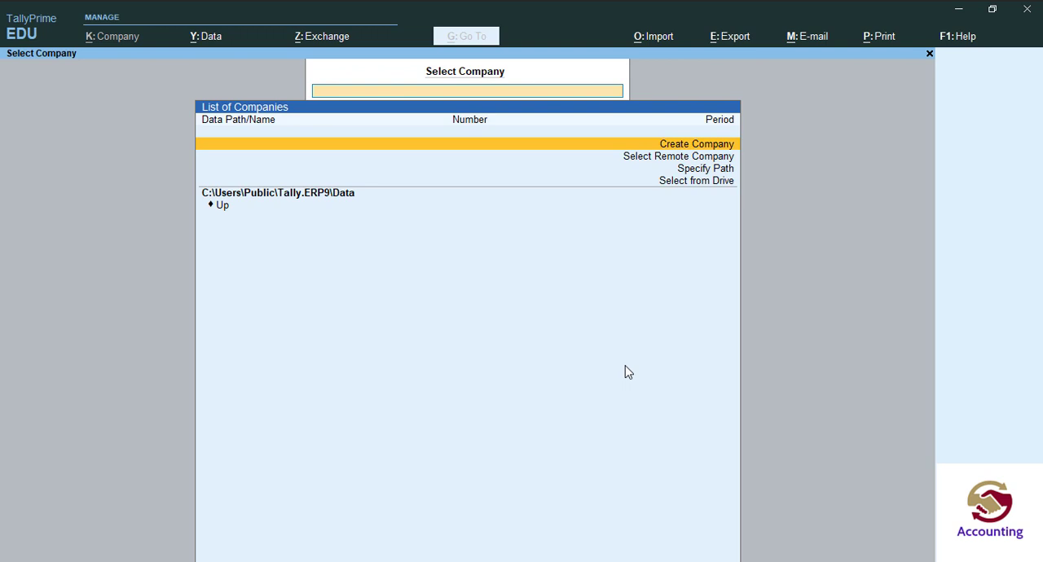
key("Return")
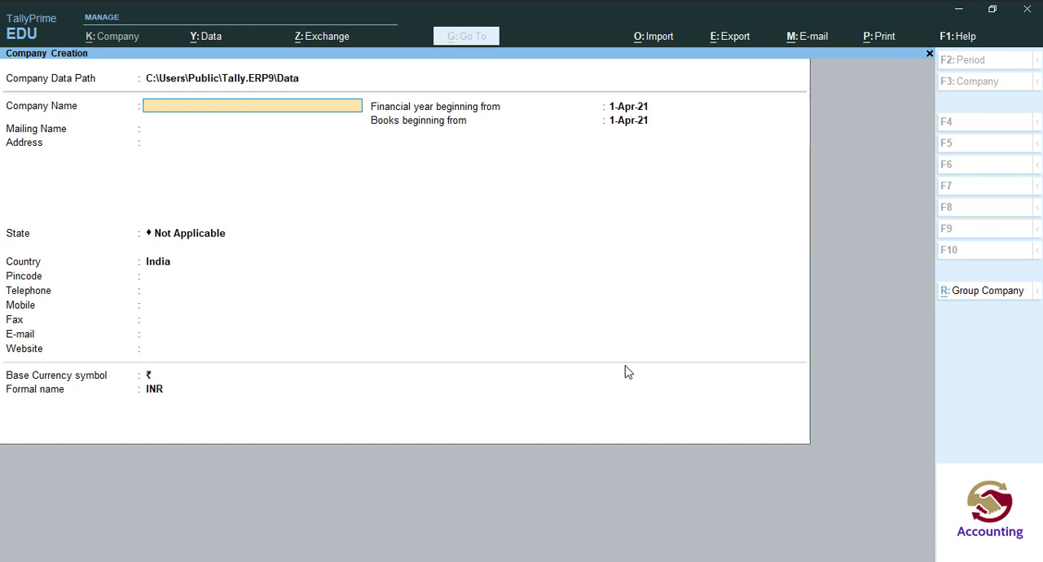
Enter Abc Company as the company name and mailing name, and set its state to Delhi.
type("Abc company")
key("Return")
key("Return")
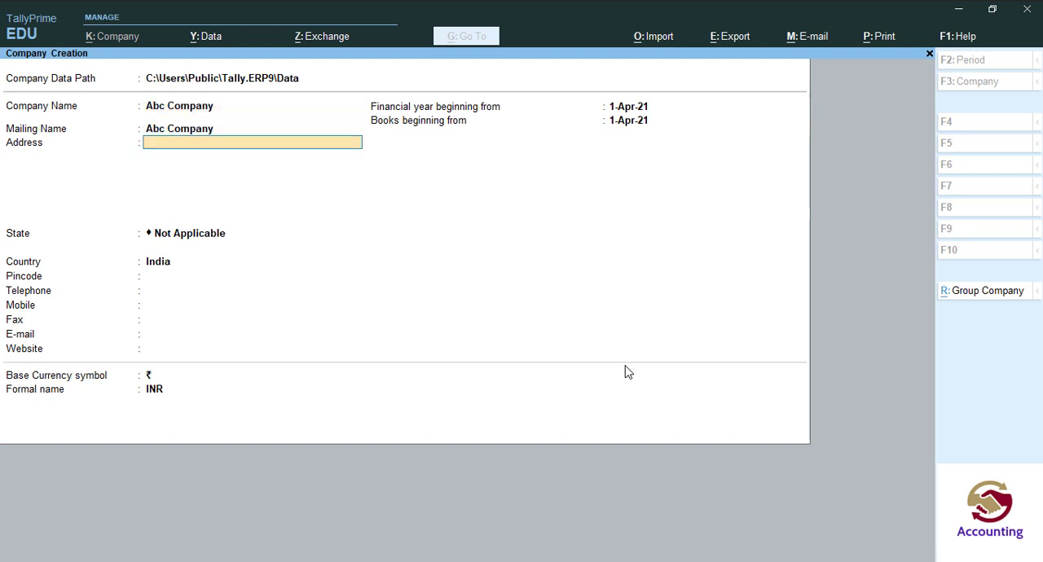
key("Return")
type("D")
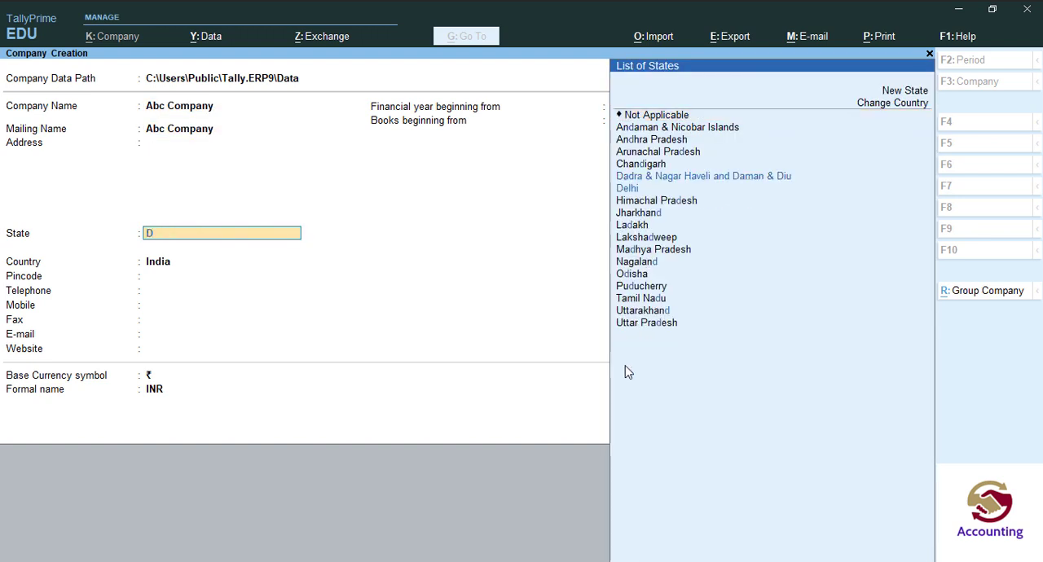
type("e")
key("Return")
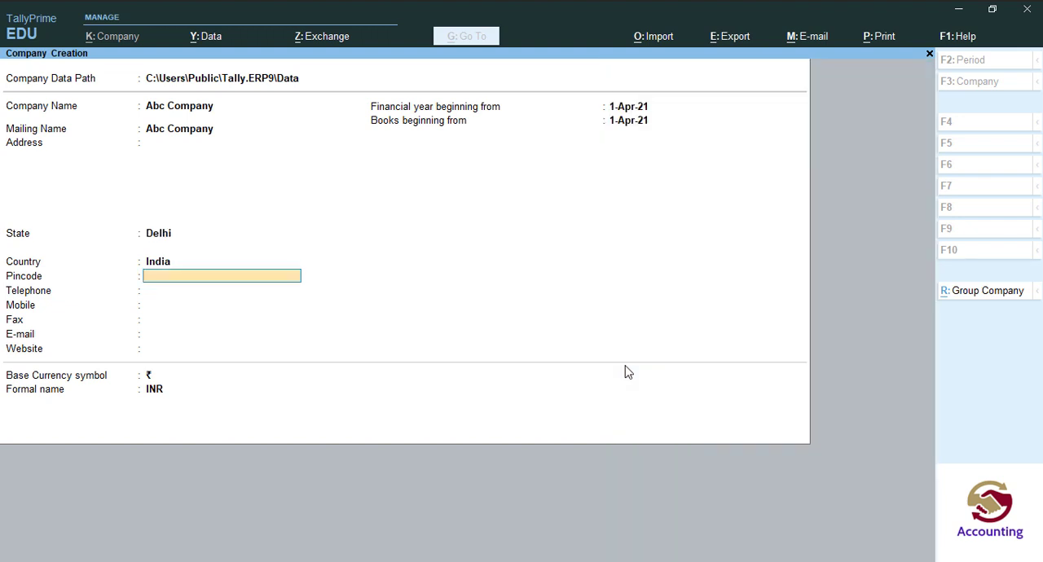
Keep the default contact, financial year and currency details and save the new company.
key("Return")
key("Return")
key("Return")
key("Return")
key("Return")
key("Return")
key("Return")
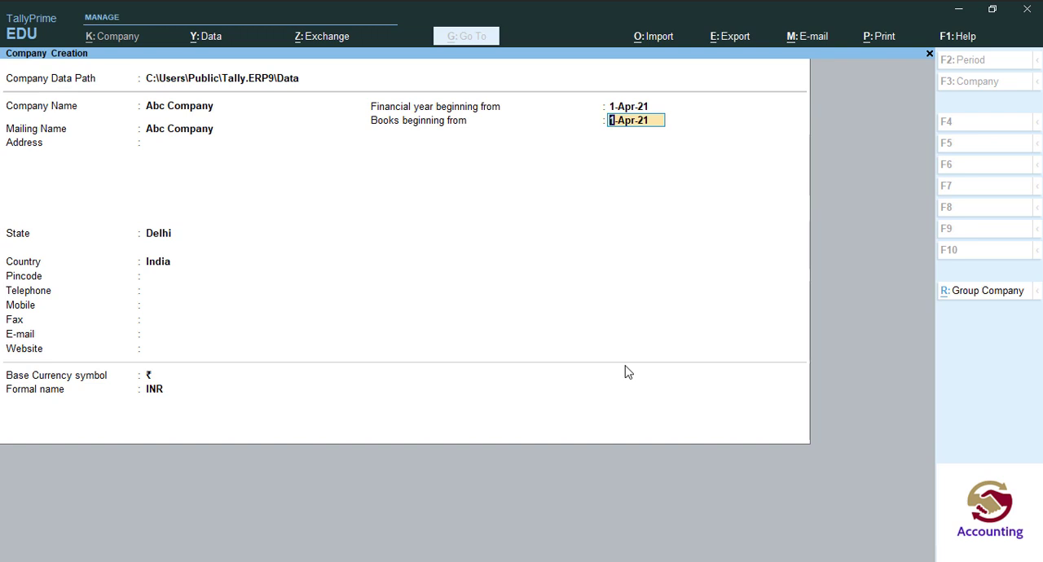
key("Return")
key("Return")
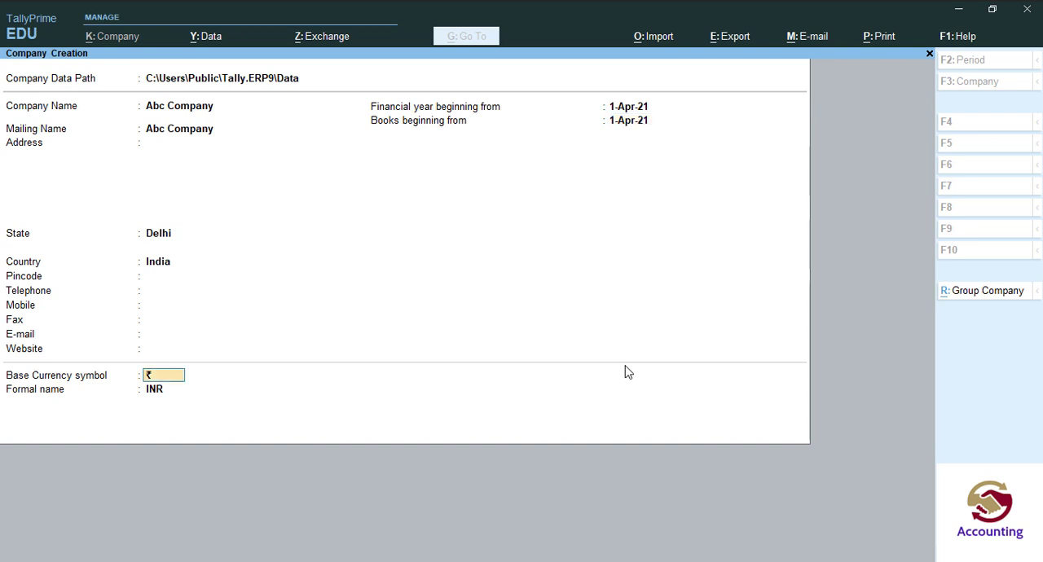
key("Return")
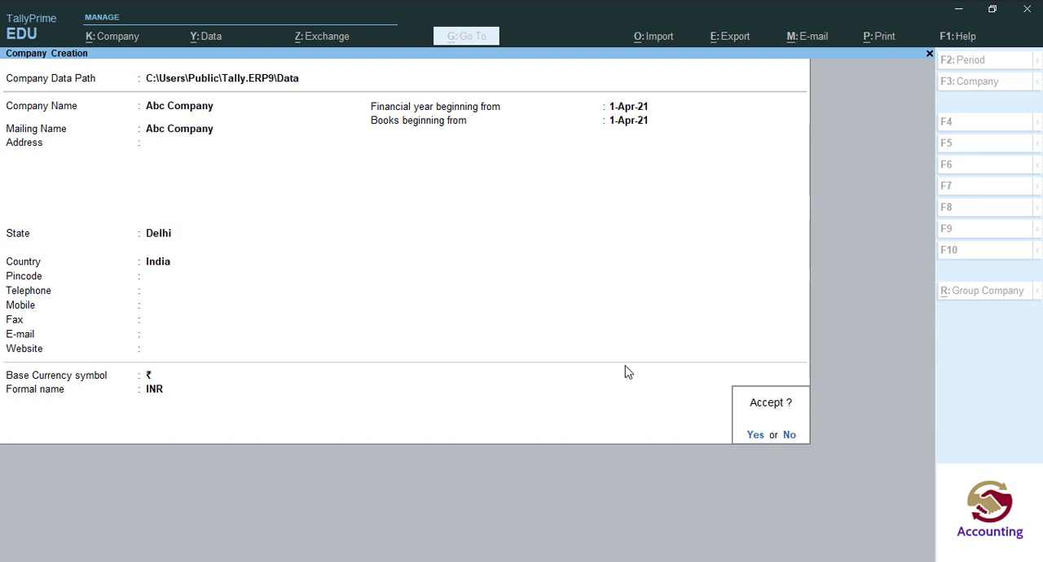
key("Return")
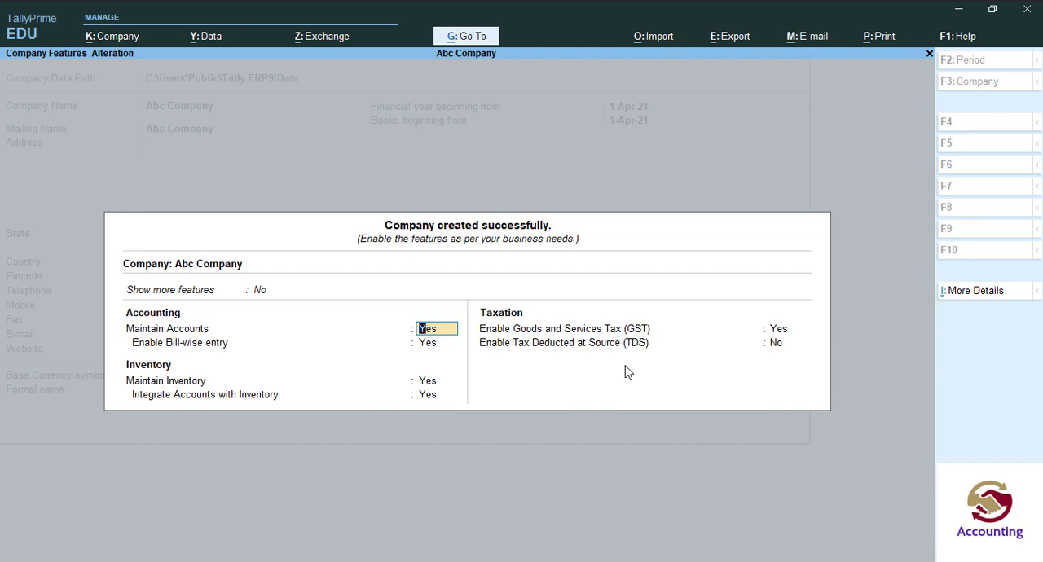
Keep the default accounting and inventory features enabled and open the GST details with GST set to Yes.
key("Return")
key("Return")
key("Return")
key("Return")
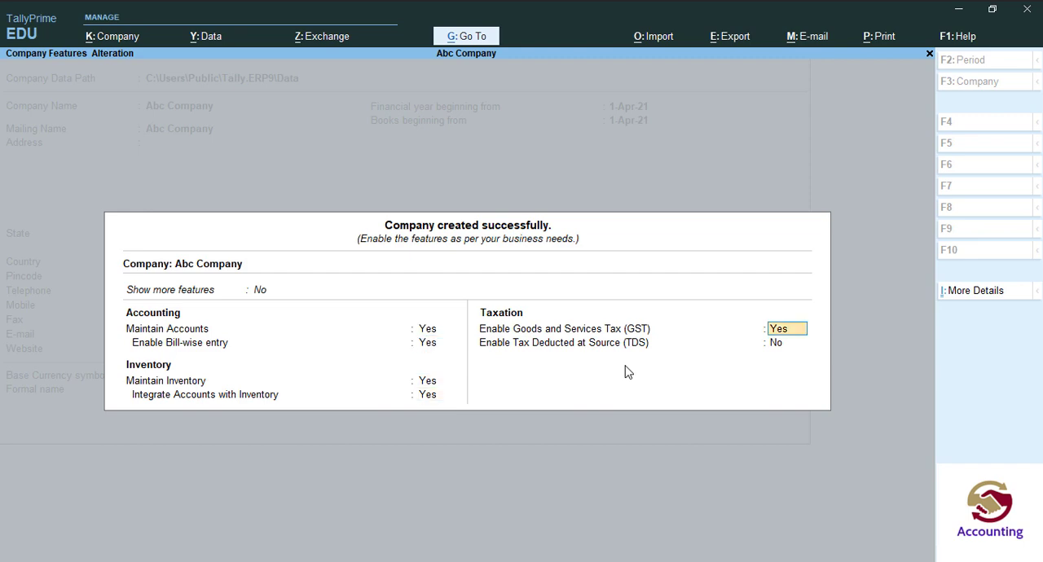
key("Return")
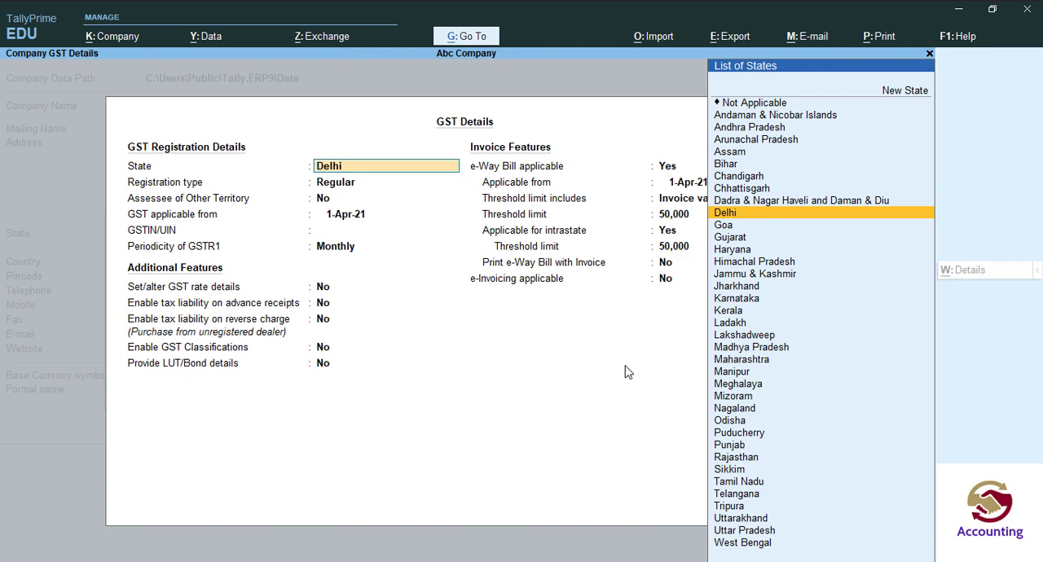
Accept the default GST details for Delhi with Regular registration, and save the company features with TDS set to No.
key("Return")
key("Return")
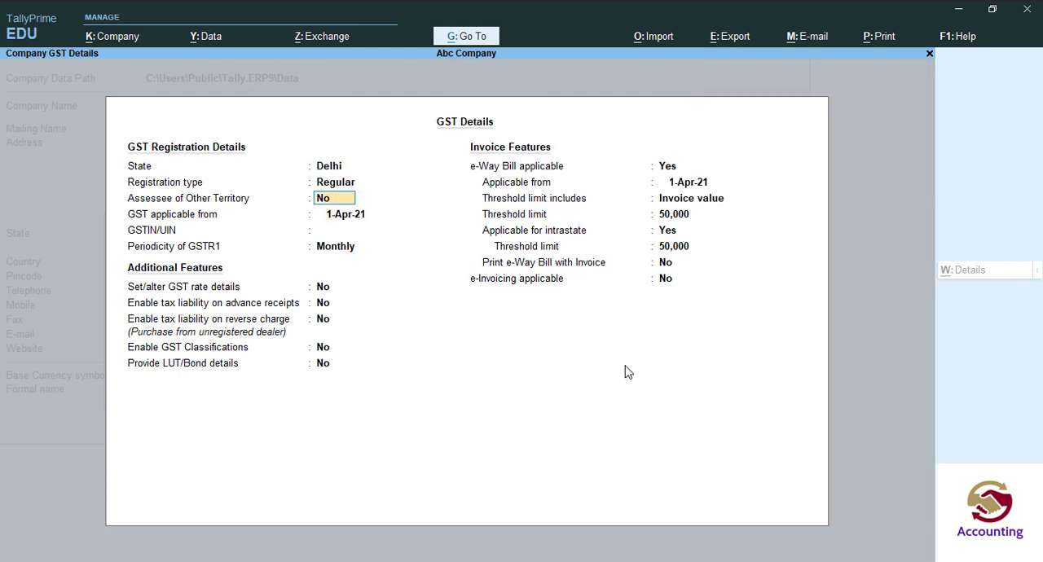
key("Return")
key("Return")
key("Return")
key("Return")
key("Return")
key("Return")
key("Return")
key("Return")
key("Return")
key("Return")
key("Return")
key("Return")
key("Return")
key("Return")
key("Return")
key("Return")
key("Return")
key("Return")
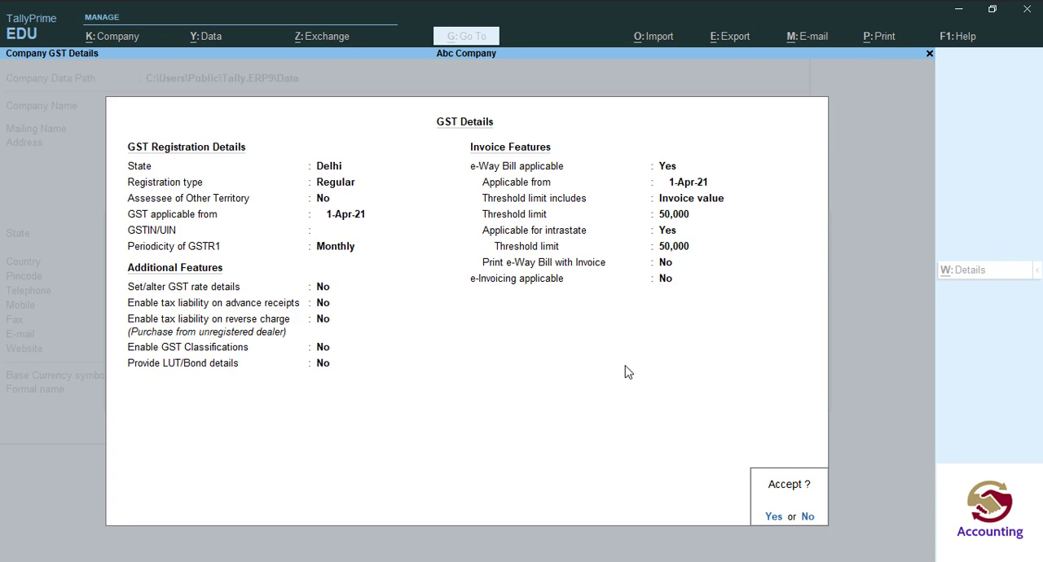
key("Return")
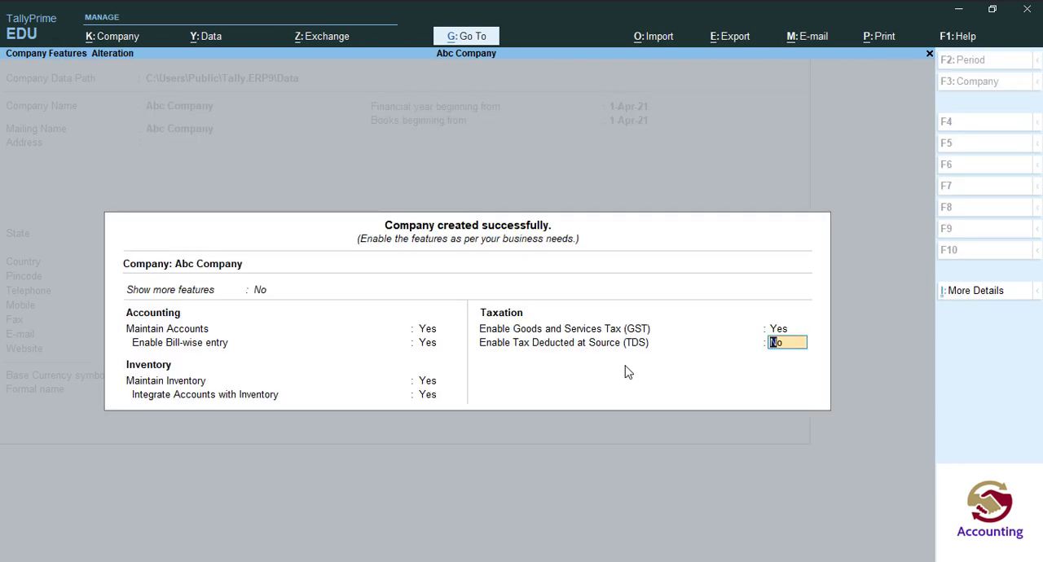
key("Return")
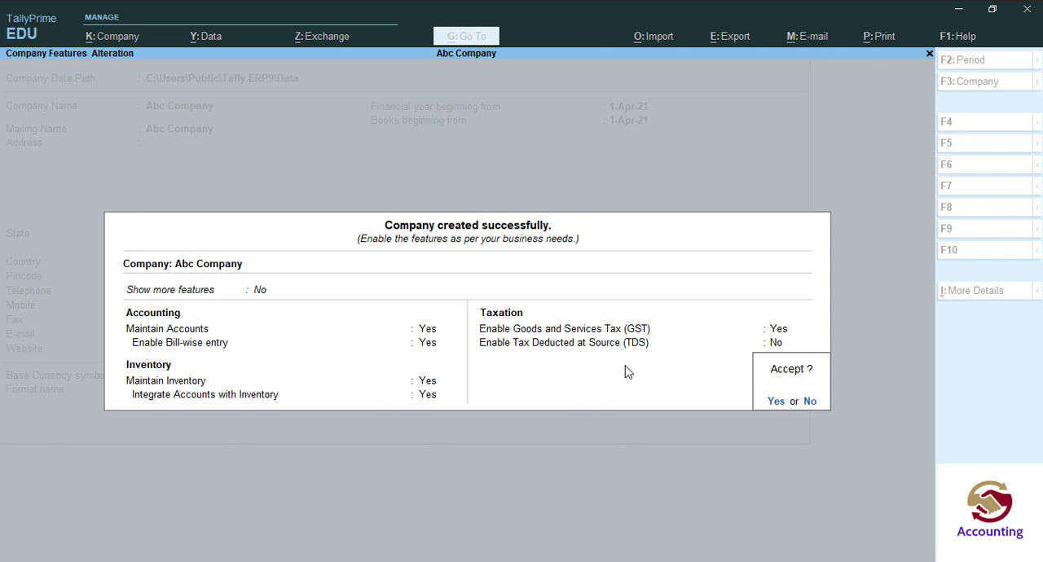
key("Return")
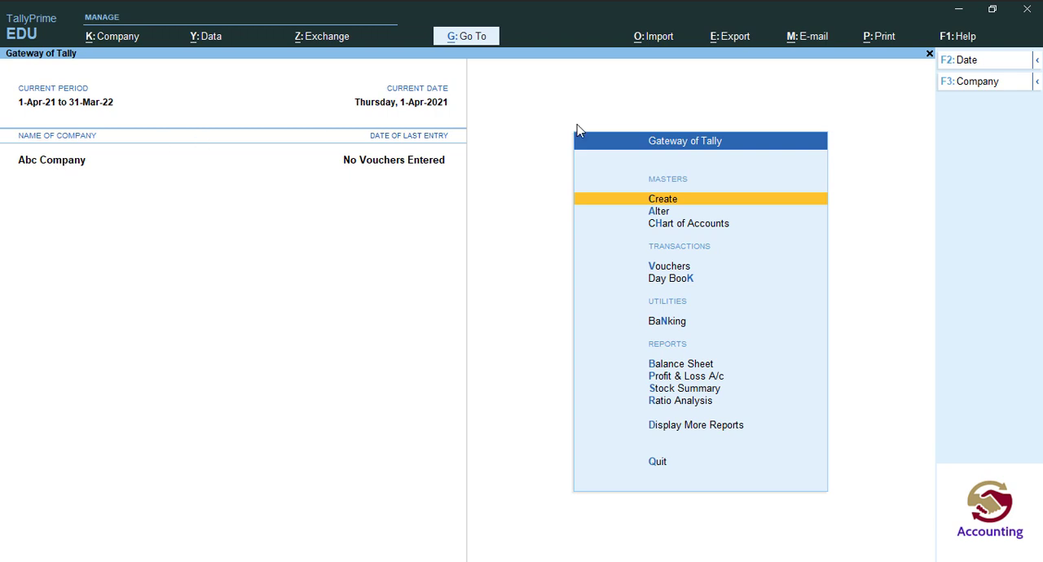
Open Abc Company for alteration from the list of companies.
left_click(961, 85)
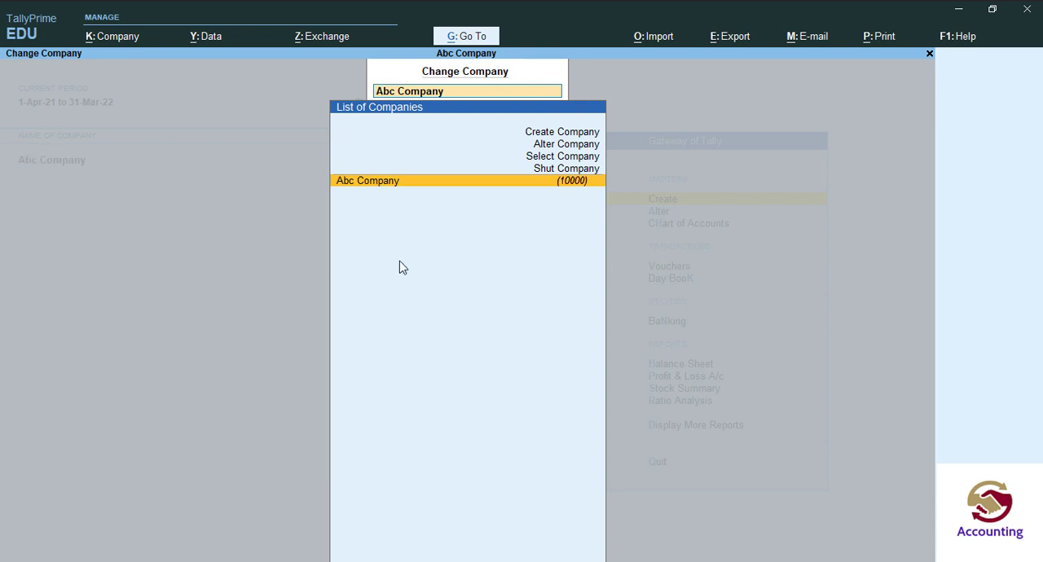
key("Up")
key("Up")
key("Up")
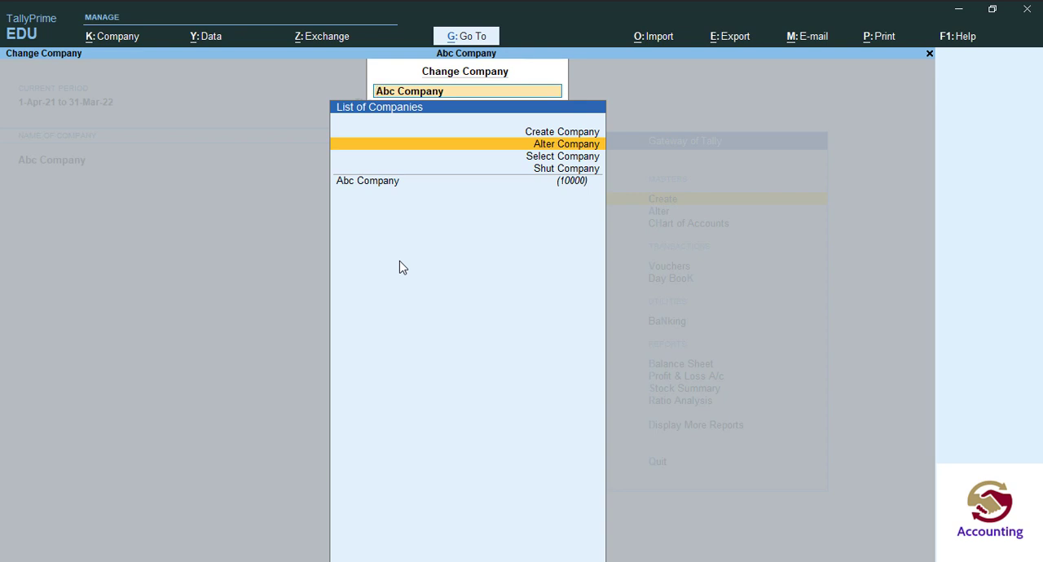
key("Down")
key("Up")
key("Return")
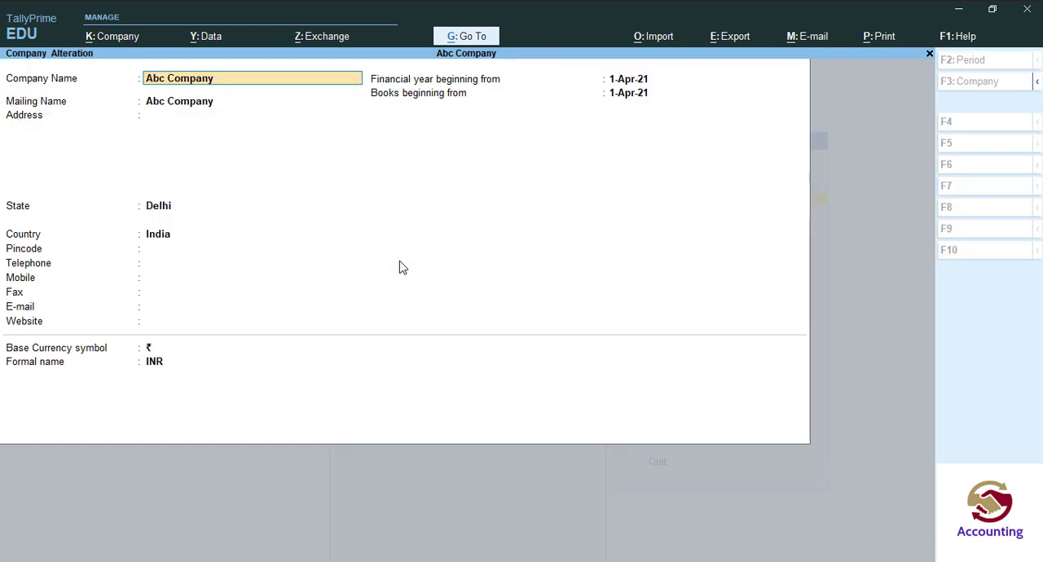
Go through the company alteration fields, keeping their existing values, and accept the form.
key("Return")
key("Return")
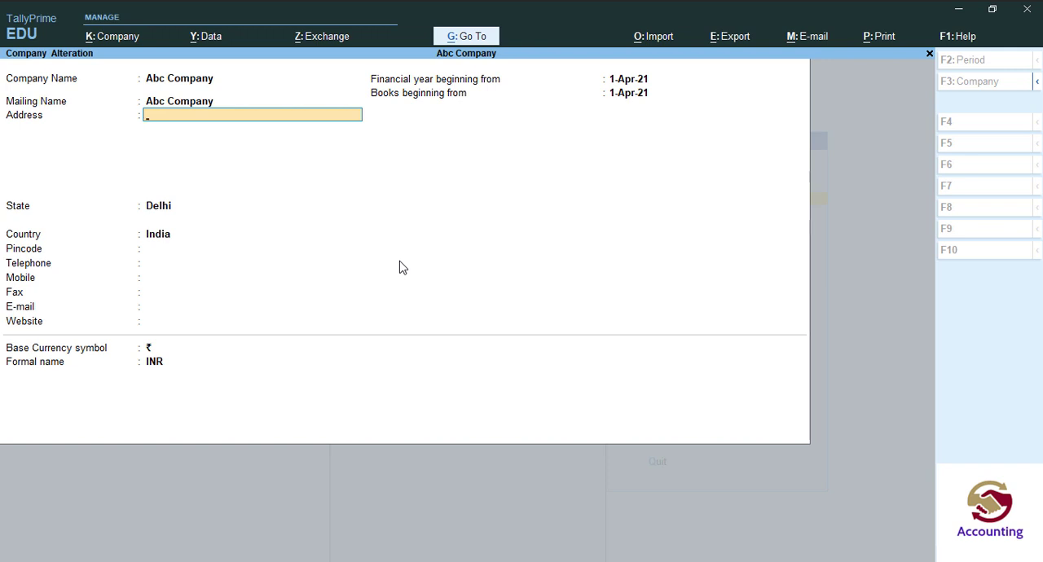
key("Return")
key("Return")
key("Return")
key("Return")
key("Return")
key("Return")
key("Return")
key("Return")
key("Return")
key("Return")
key("Return")
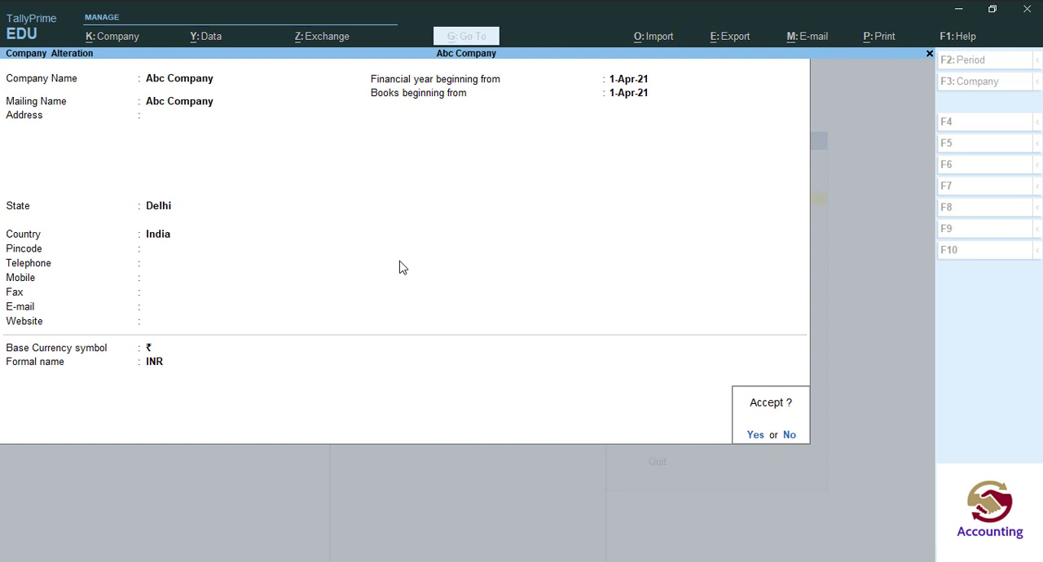
key("Return")
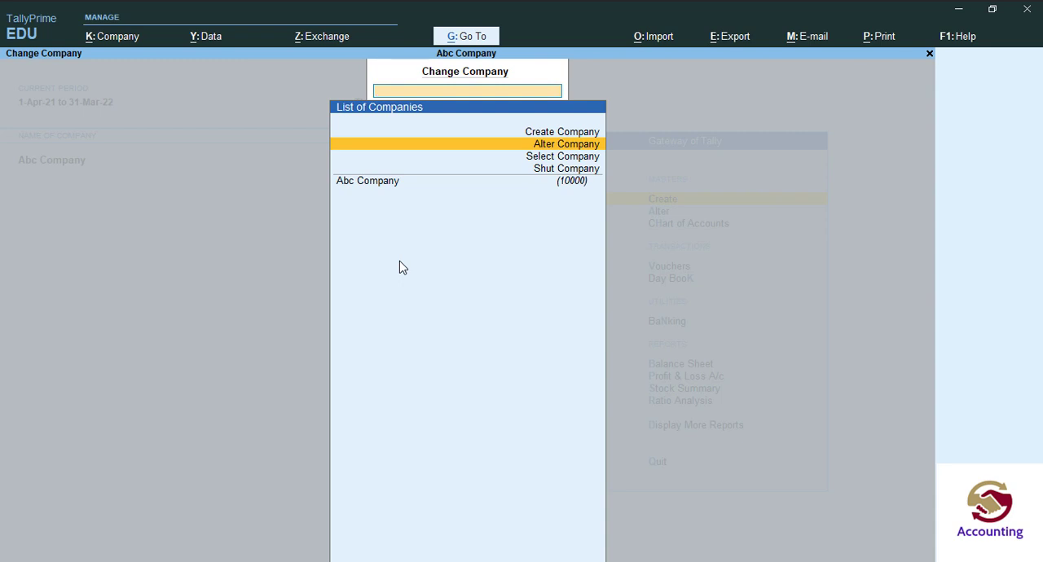
View the companies available for selection in the data path and return to the Change Company list.
key("Down")
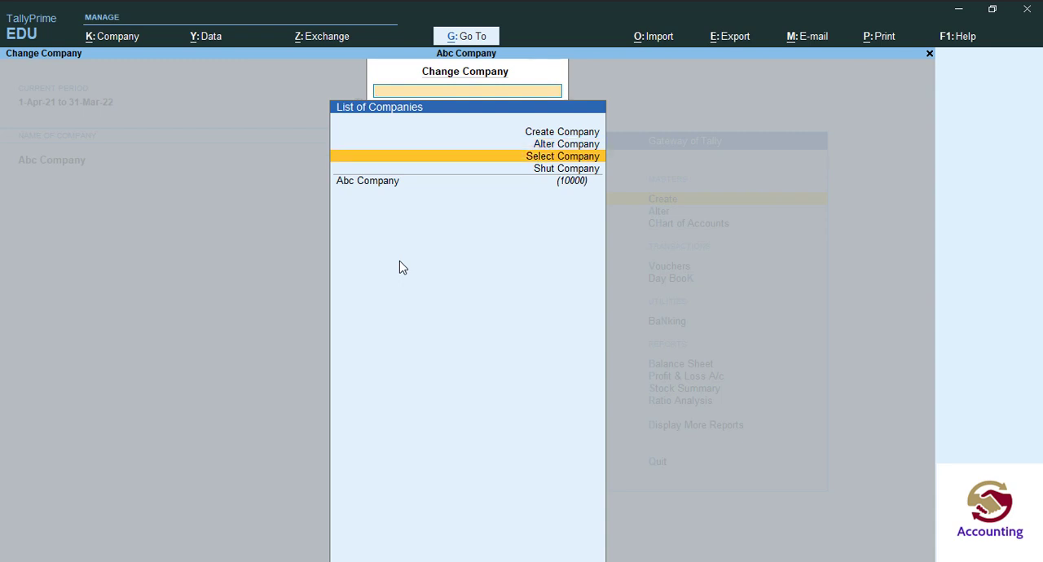
key("Up")
key("Down")
key("Return")
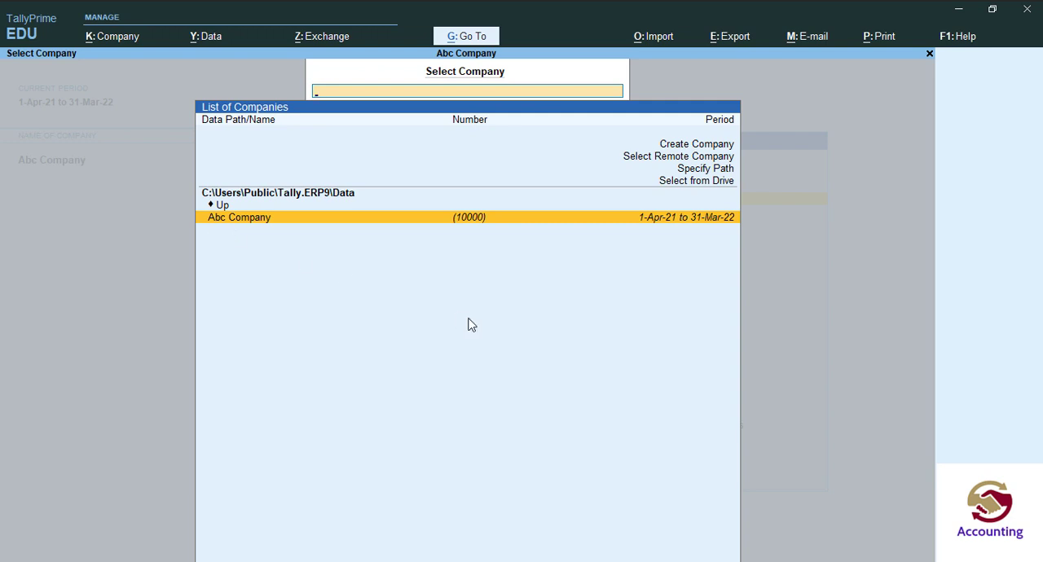
key("Return")
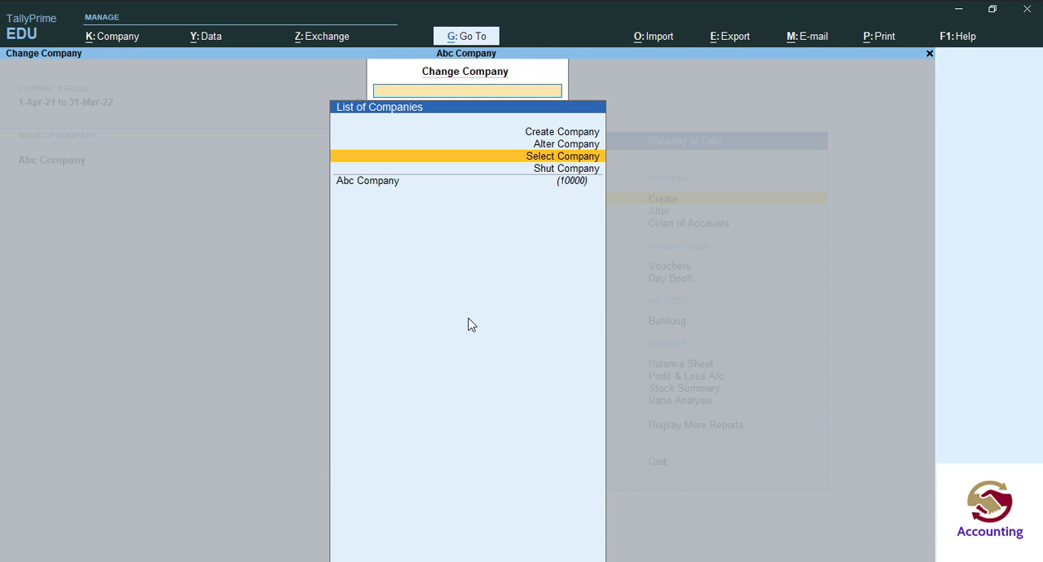
Request deletion of Abc Company from its alteration form, decline it, and quit the form without saving.
key("Up")
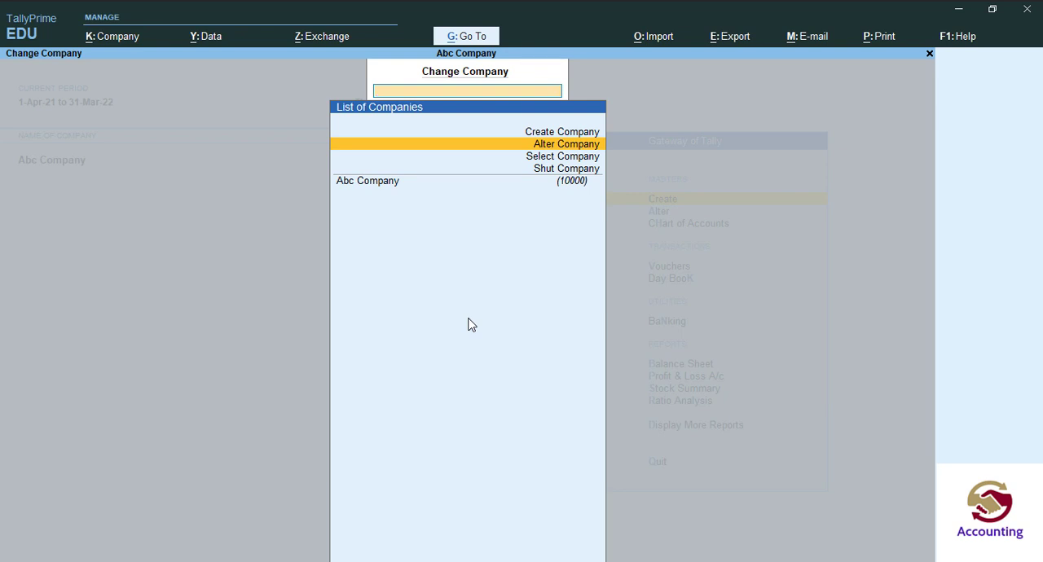
key("Return")
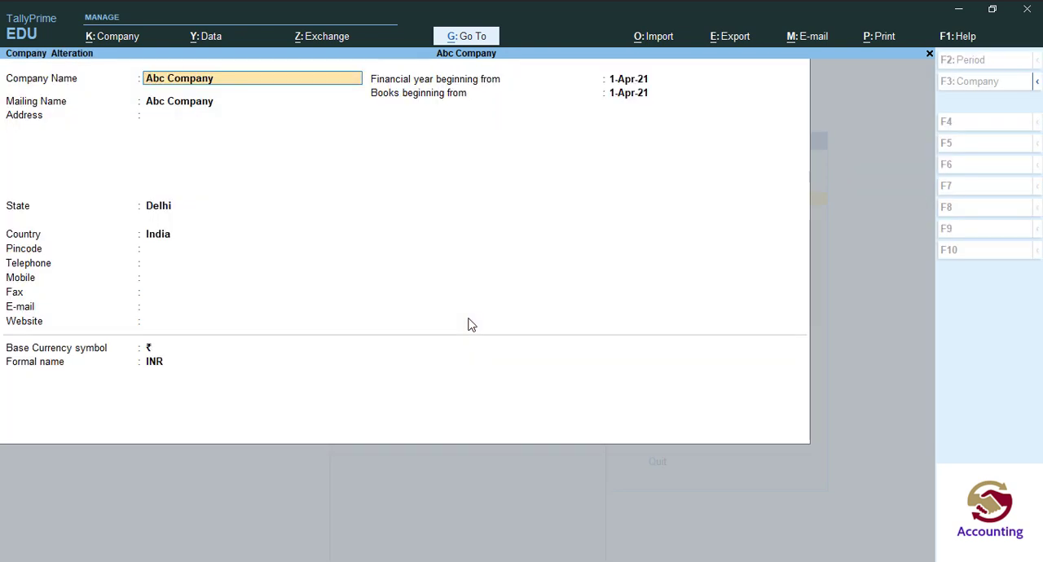
key("alt+d")
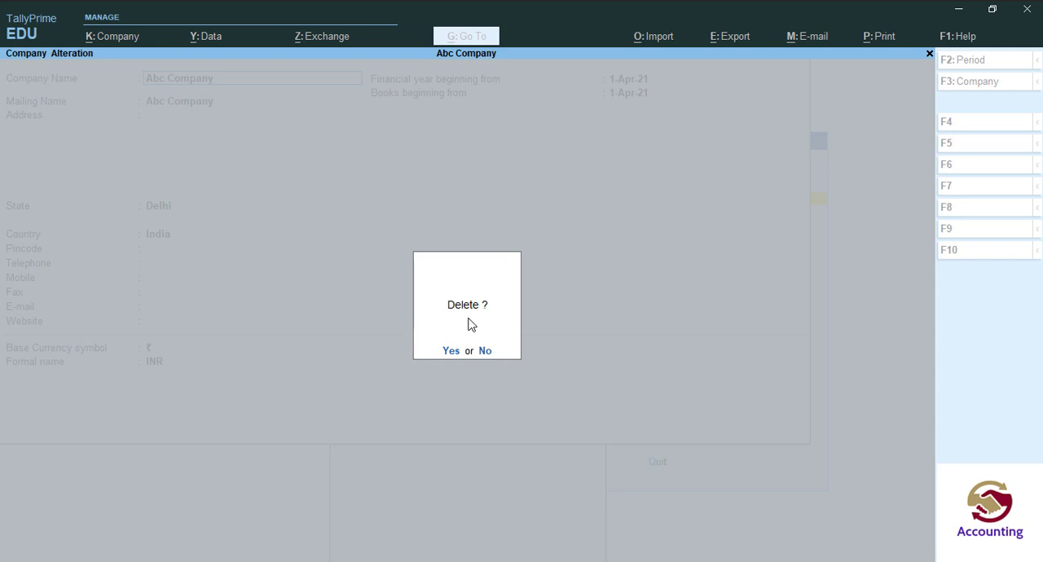
key("n")
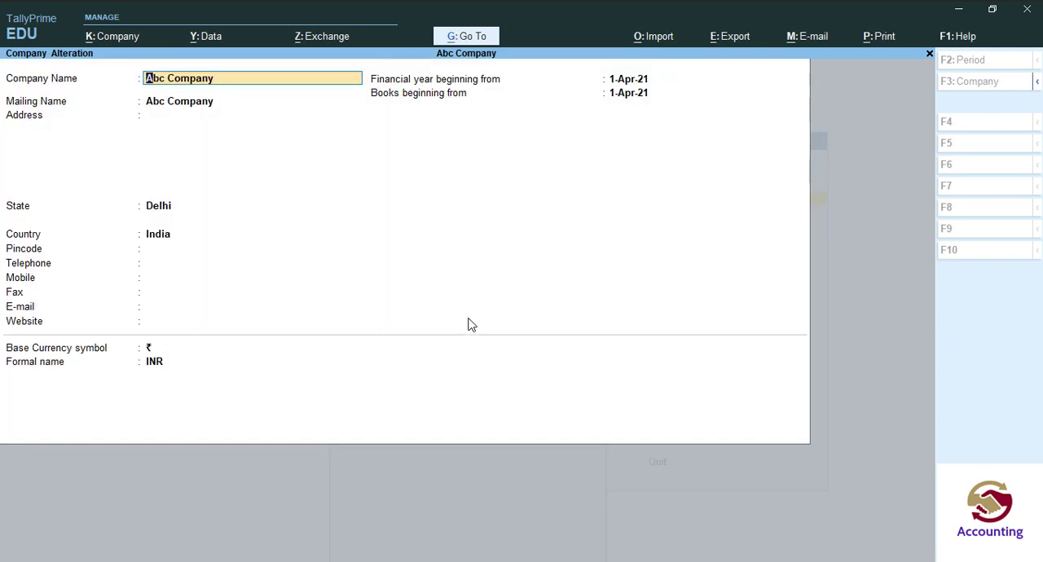
key("BackSpace")
key("Escape")
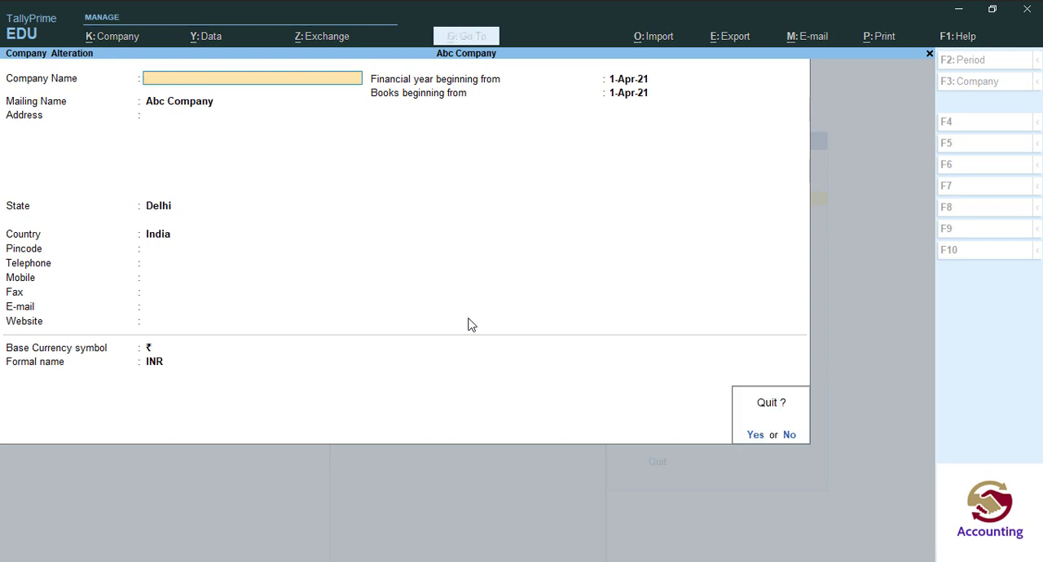
key("y")
key("Escape")
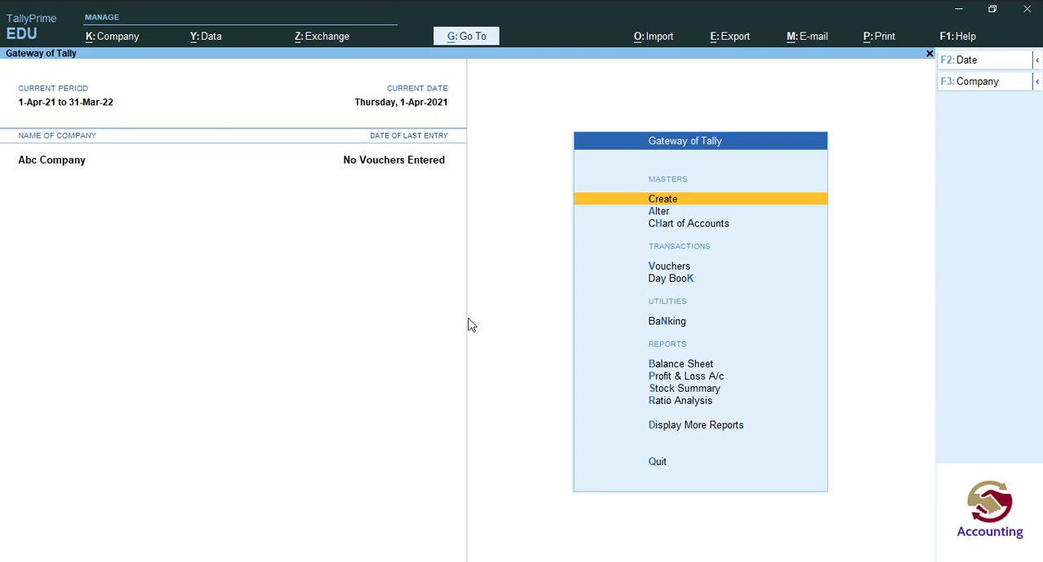
Open the Select Company list by way of the Change Company list.
left_click(968, 83)
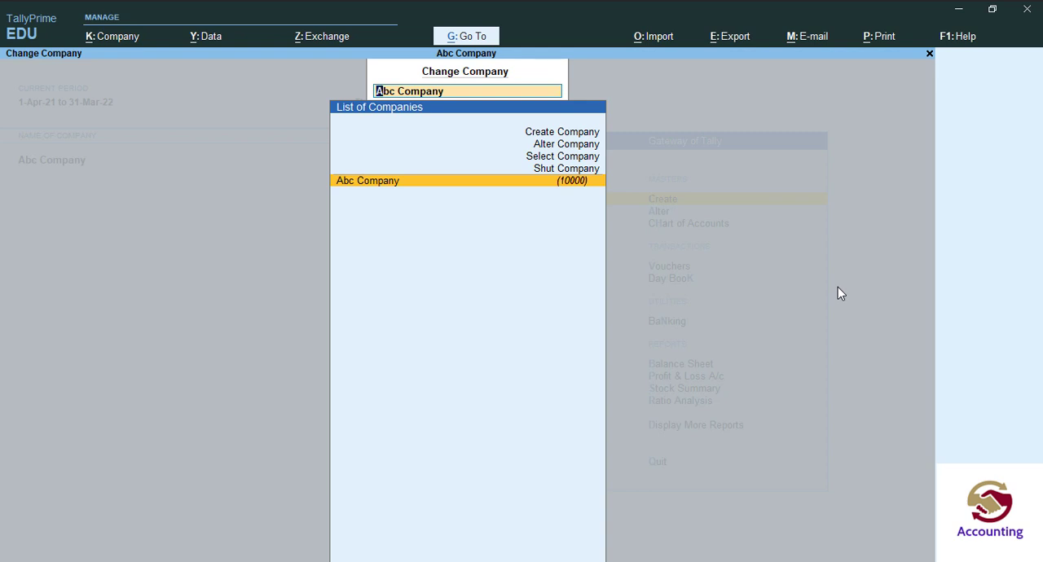
key("Up")
key("Up")
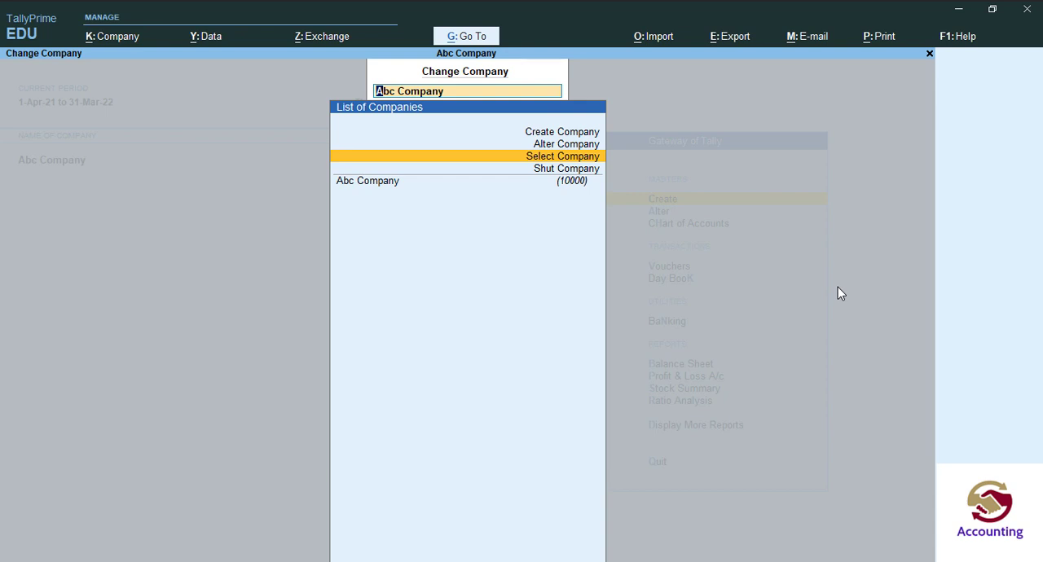
key("Return")
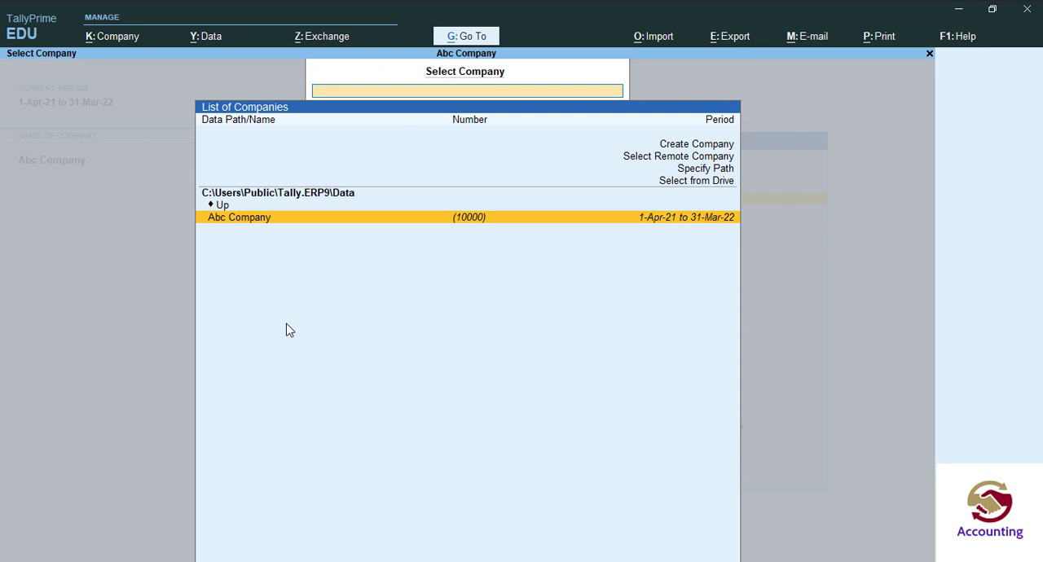
Choose to select a company from a drive instead of the default data path.
key("Up")
key("Up")
key("Up")
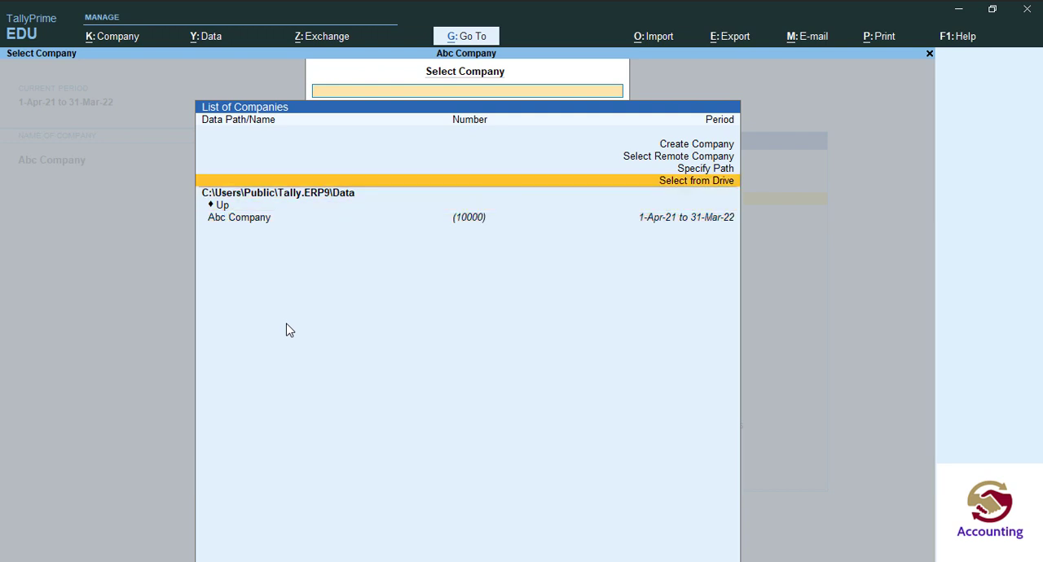
key("Return")
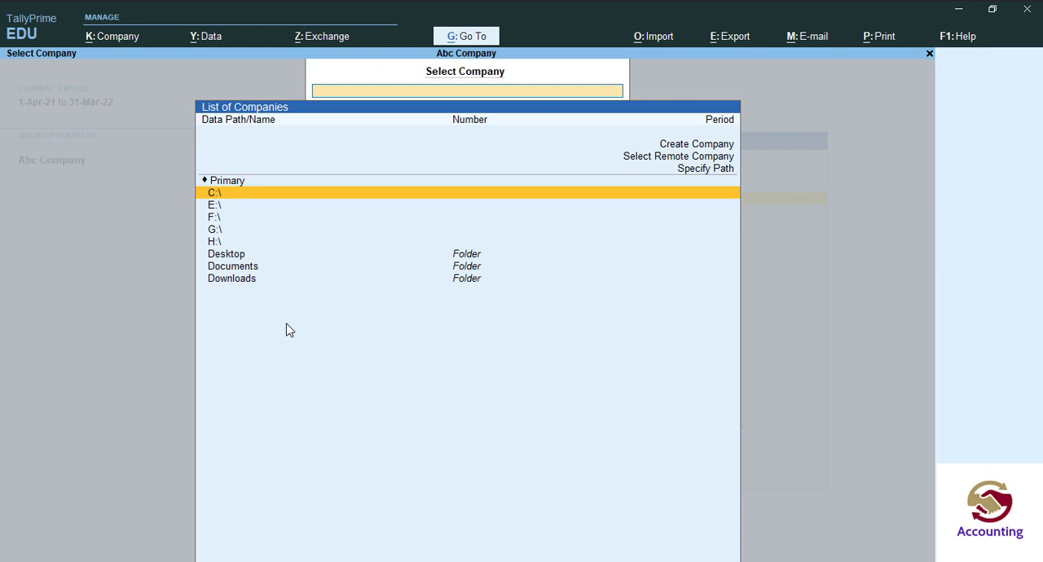
Look through the available drives and the Desktop, Documents and Downloads folders as possible company data locations.
key("Down")
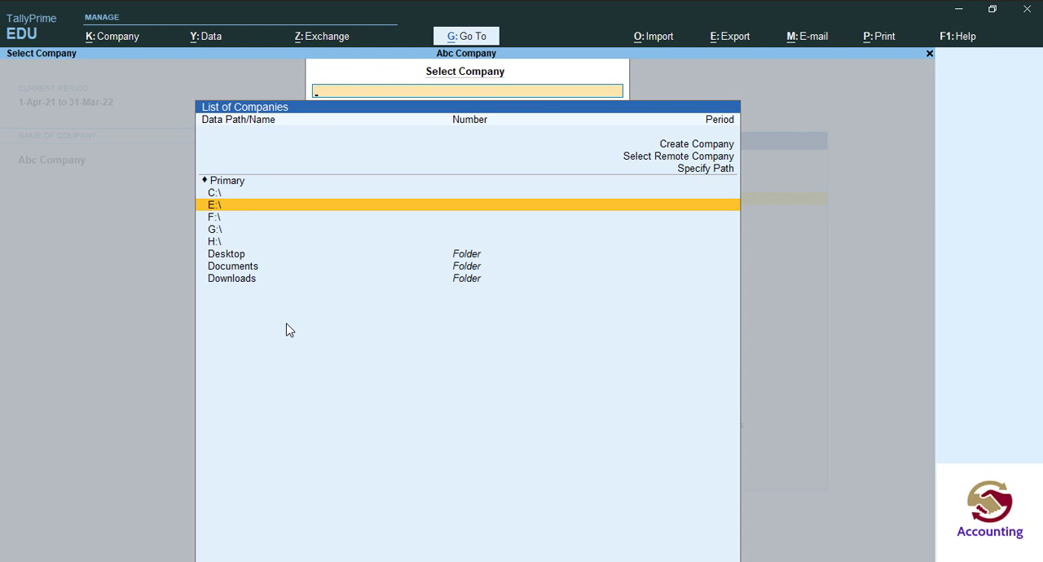
key("Down")
key("Down")
key("Down")
key("Down")
key("Down")
key("Down")
key("Up")
key("Up")
key("Up")
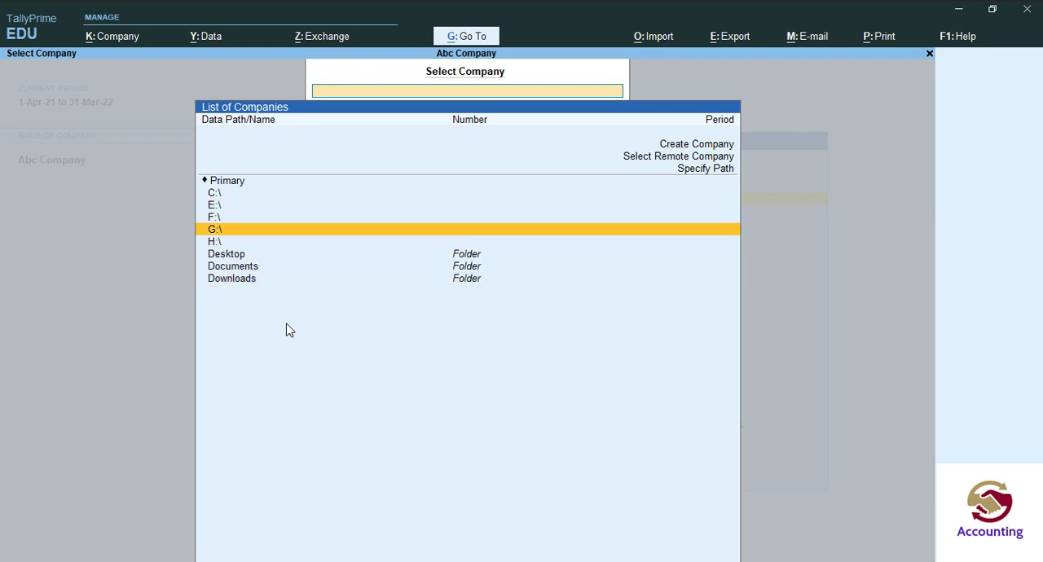
key("Up")
key("Up")
key("Up")
key("Up")
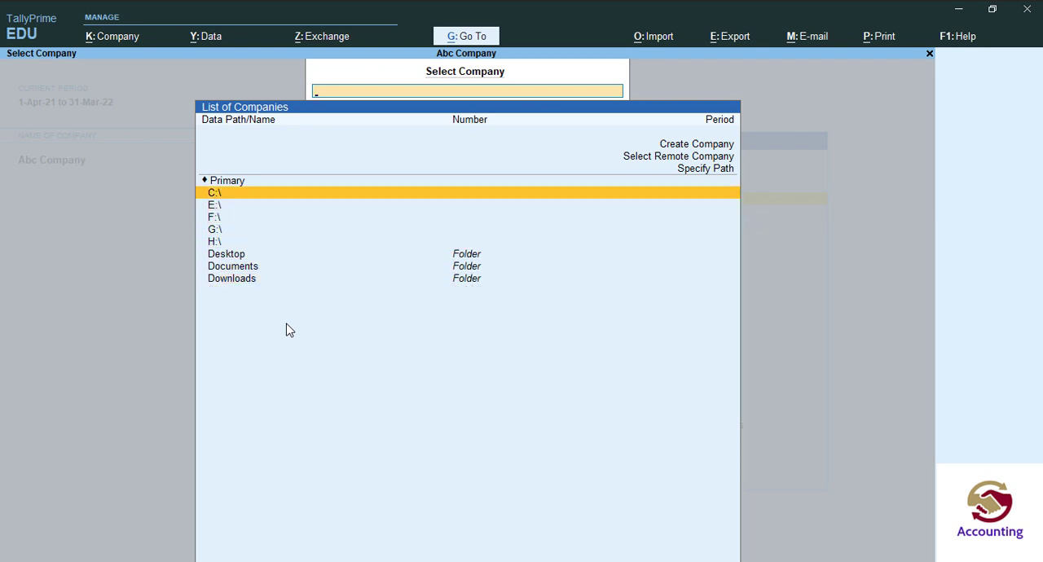
key("Down")
key("Down")
key("Down")
key("Down")
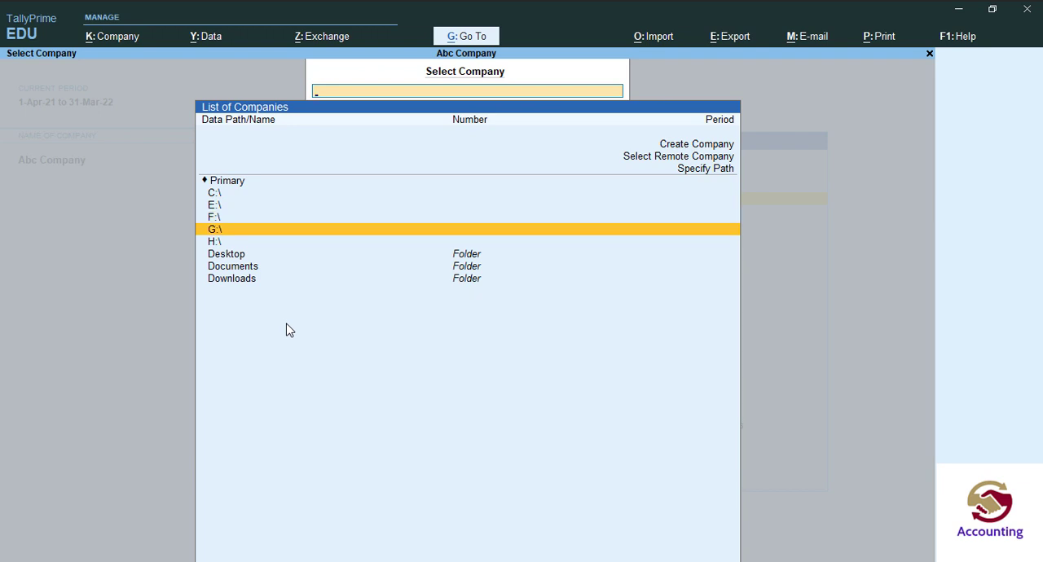
key("Down")
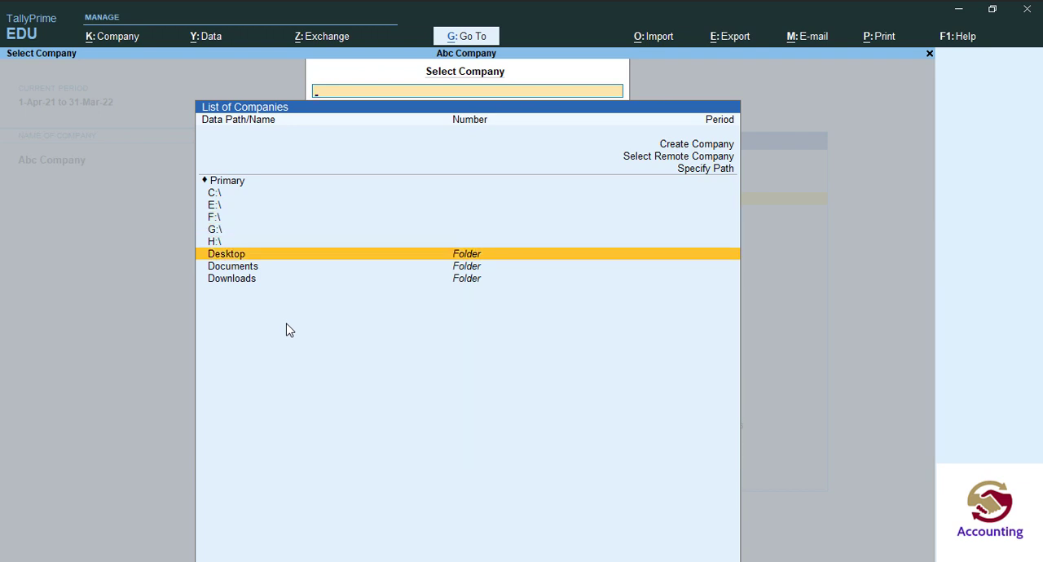
key("Down")
key("Down")
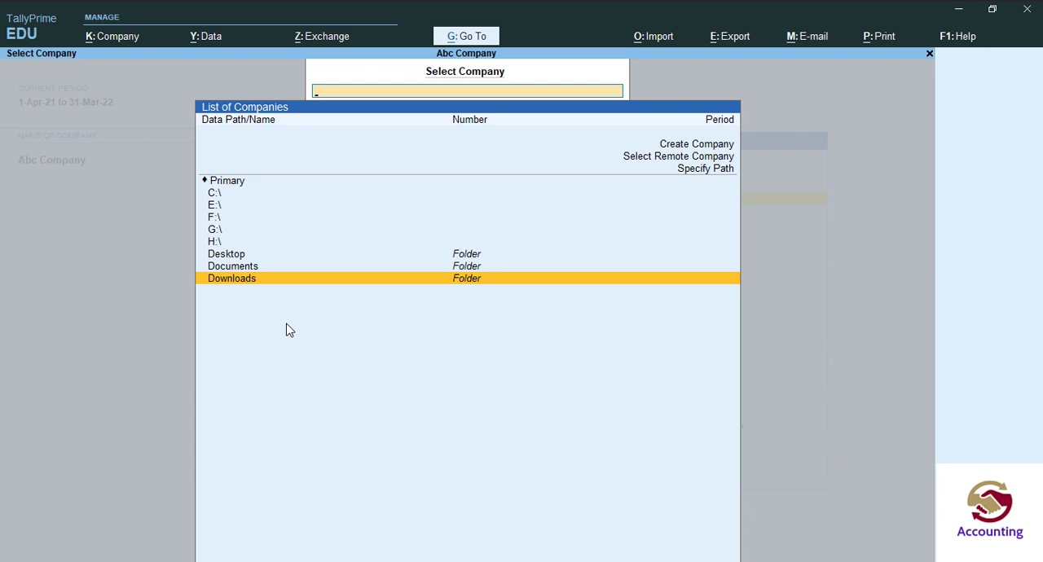
Browse the E:\ drive to the TALLY PRIME folder to check for companies, and return to the Gateway of Tally without selecting one.
key("Up")
key("Up")
key("Up")
key("Up")
key("Up")
key("Up")
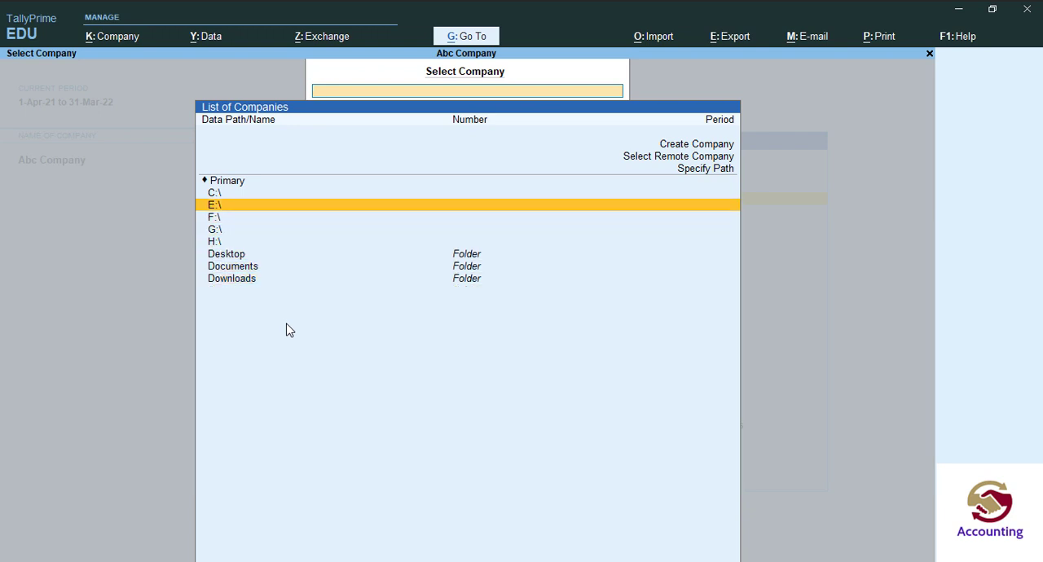
key("Return")
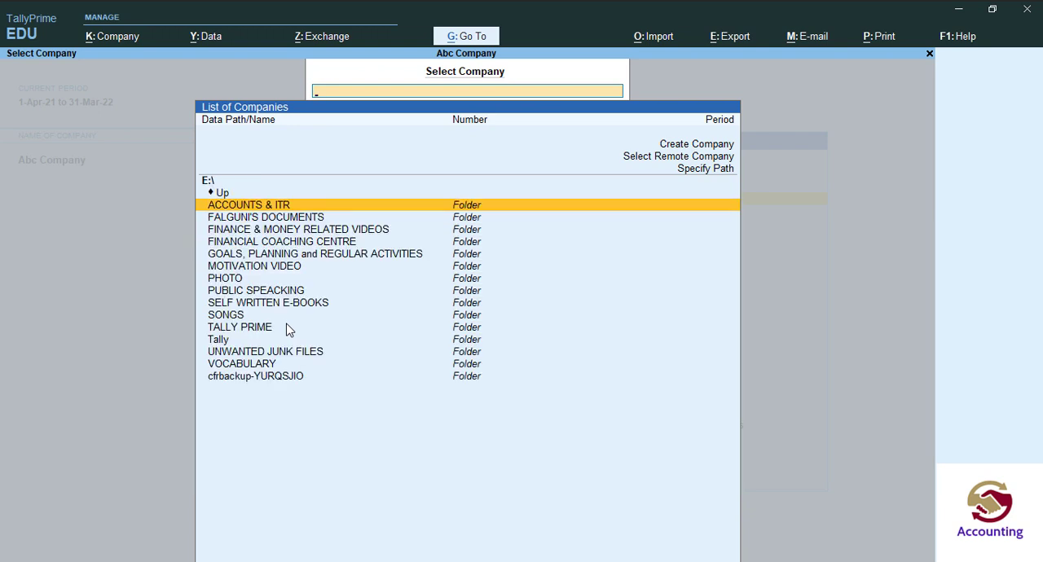
key("Down")
key("Down")
key("Down")
key("Down")
key("Down")
key("Down")
key("Down")
key("Down")
key("Down")
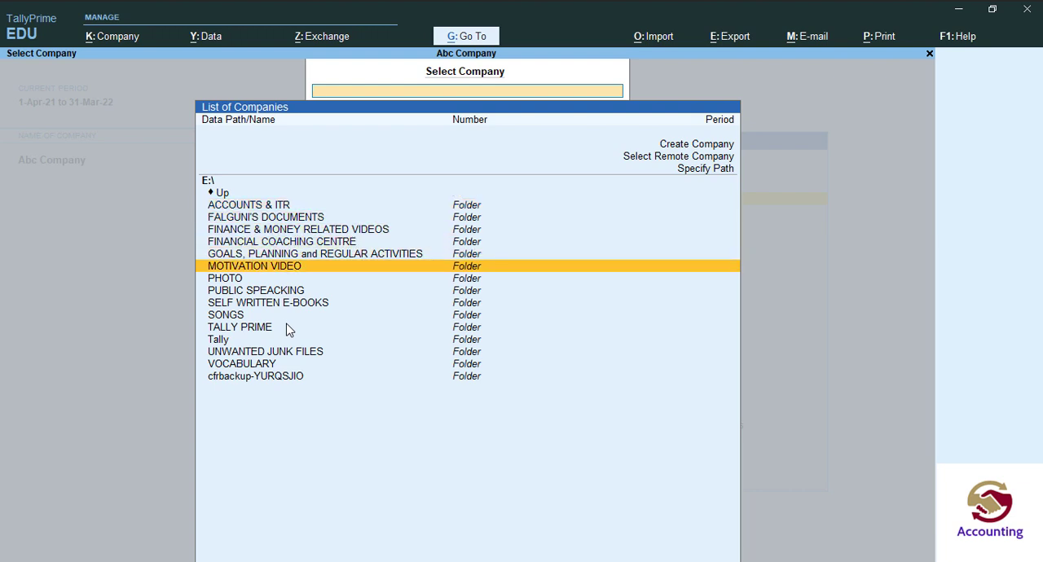
key("Up")
key("Down")
key("Down")
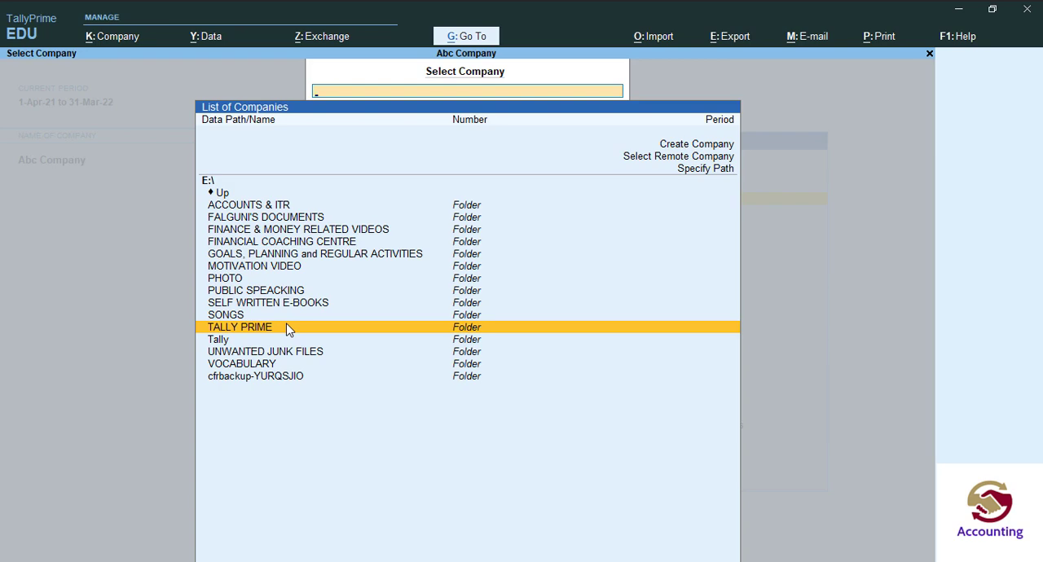
key("Return")
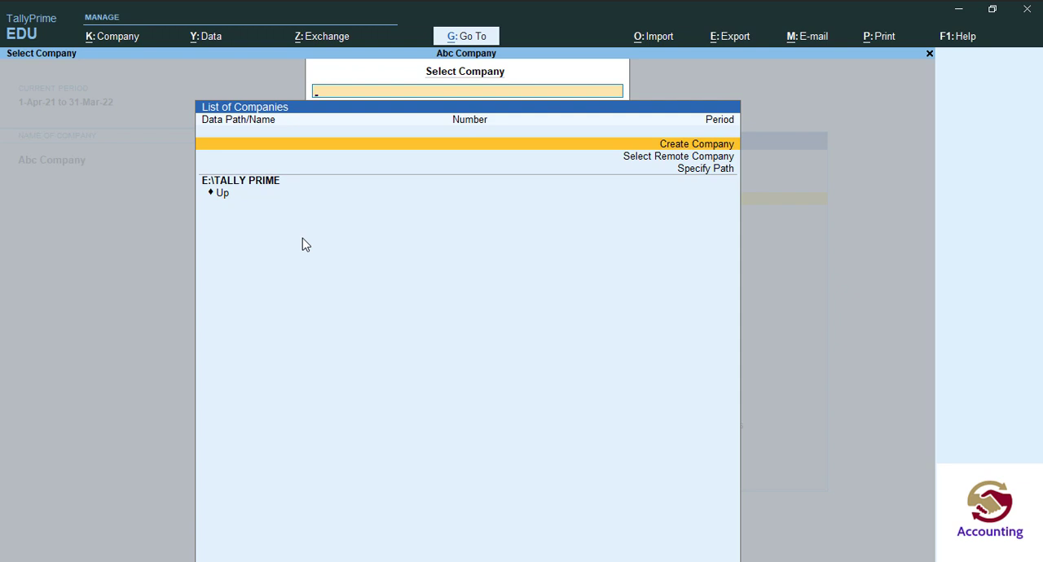
key("Escape")
key("Escape")
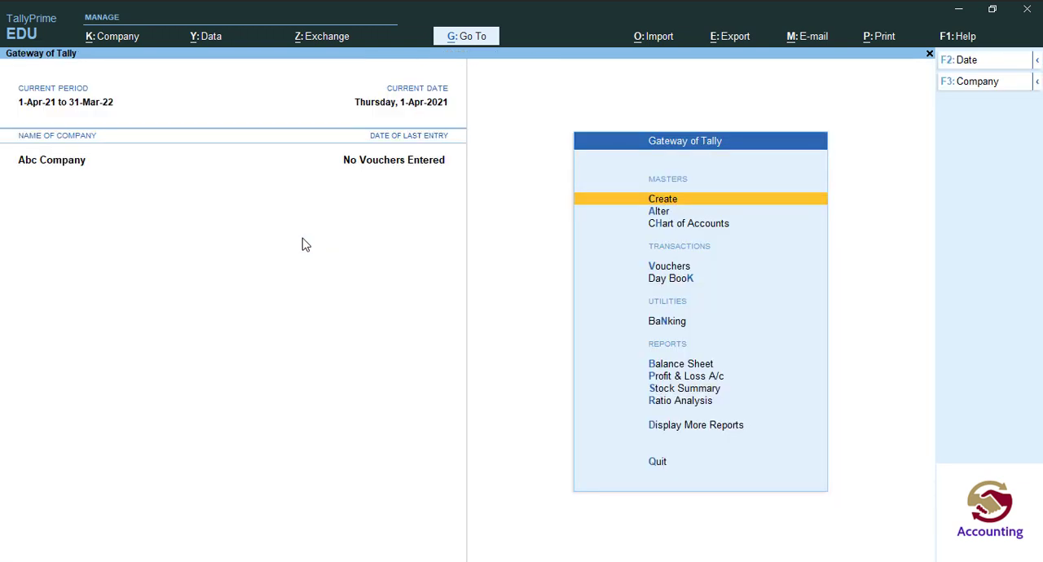